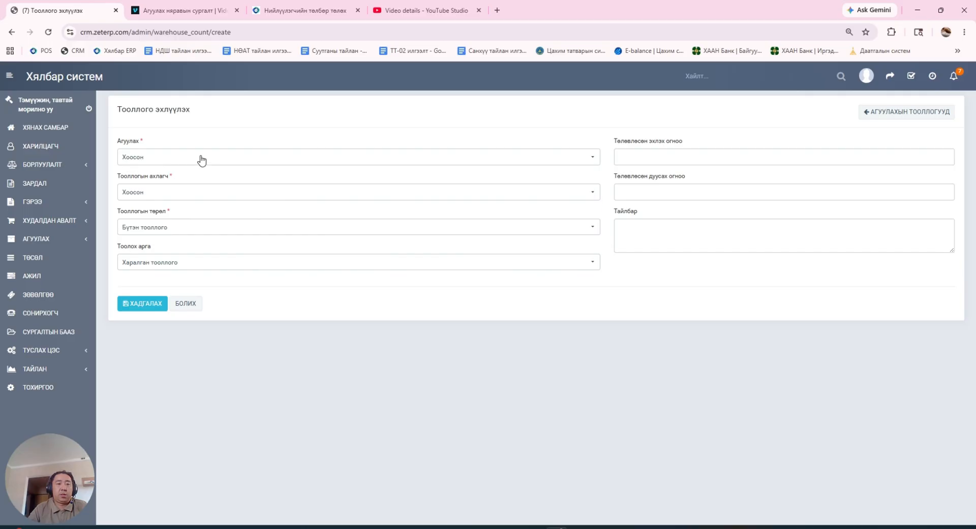
Fill in the new stock count with warehouse 131 — контейнер агуулах, the count leader's name, type Бүтэн тооллого and method Ил тооллого
click(201, 159)
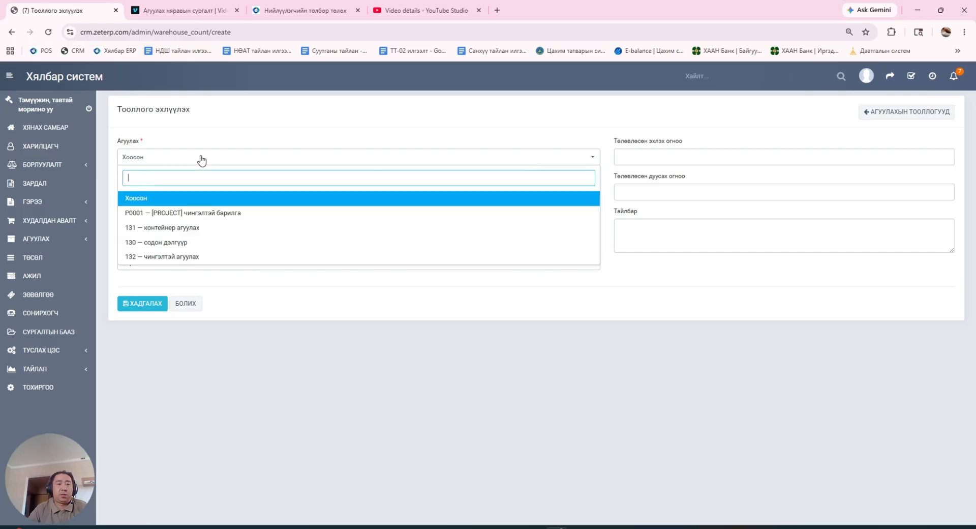
click(203, 233)
click(202, 195)
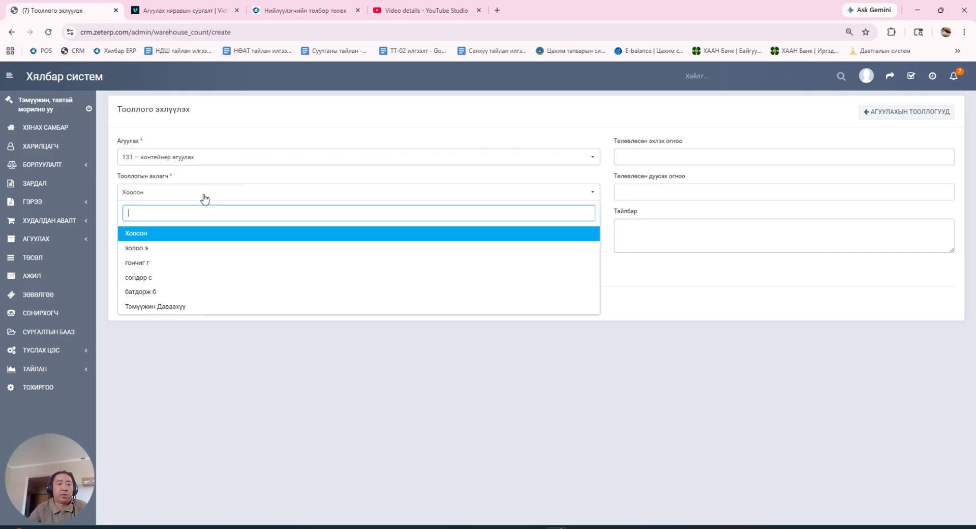
click(173, 307)
click(168, 228)
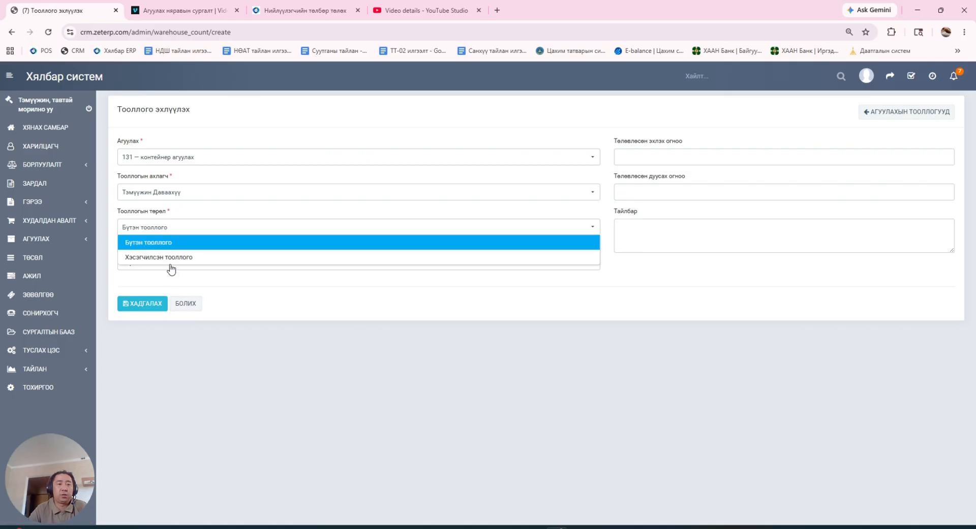
click(171, 243)
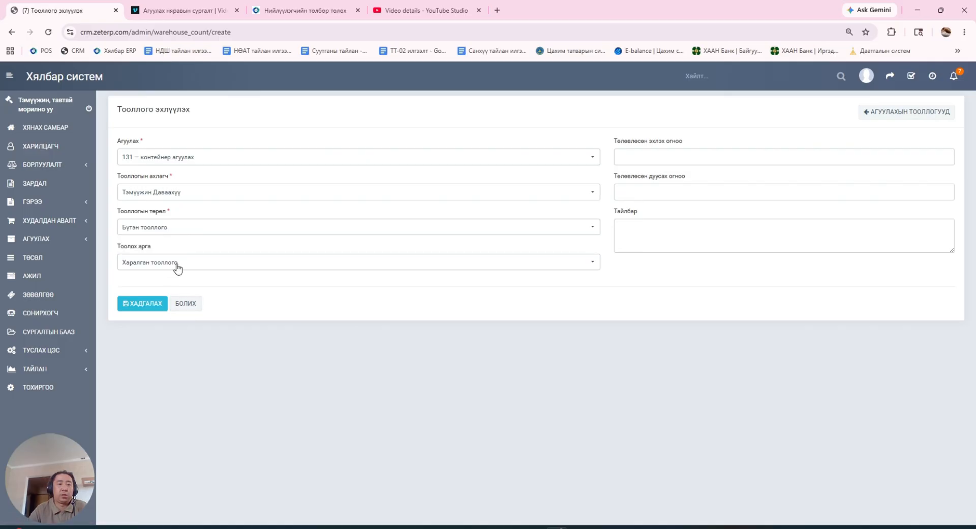
click(174, 265)
click(176, 294)
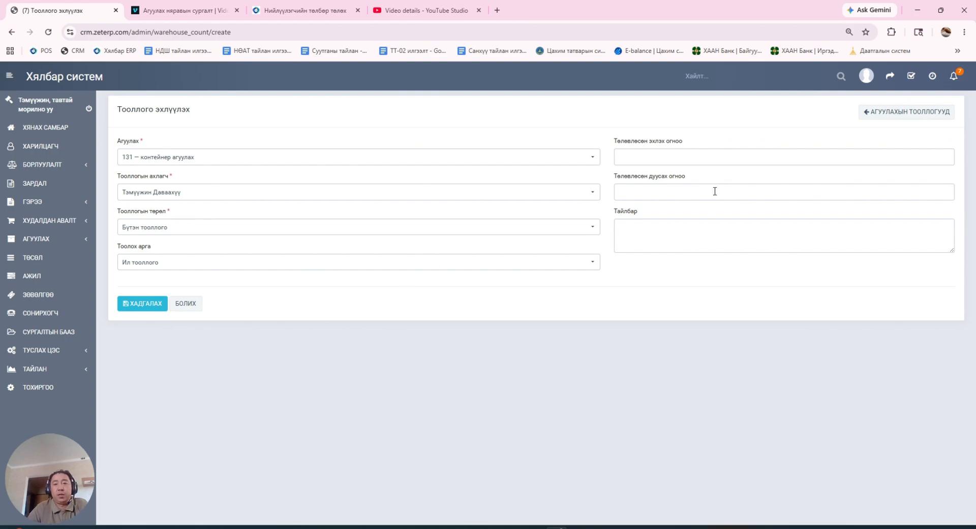
Save the stock count with the planned dates left blank and open it for counting
click(691, 153)
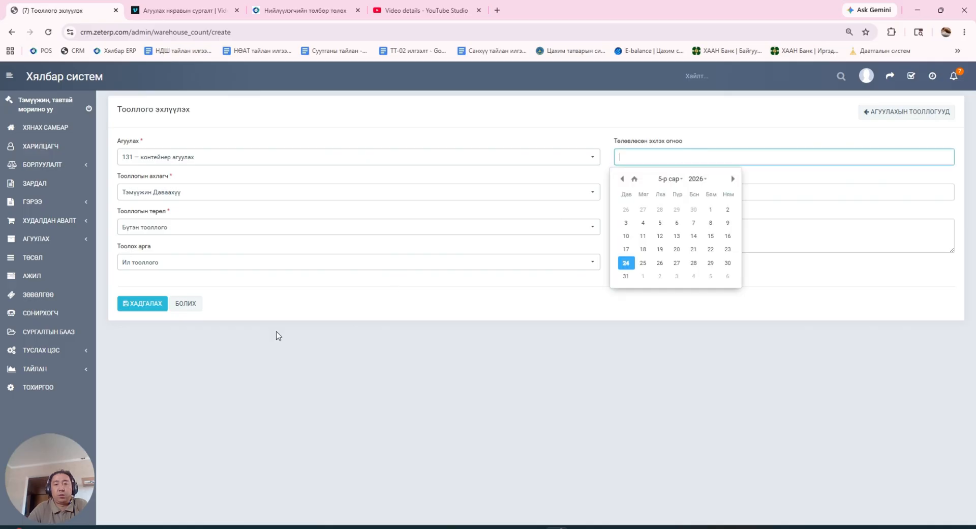
click(159, 321)
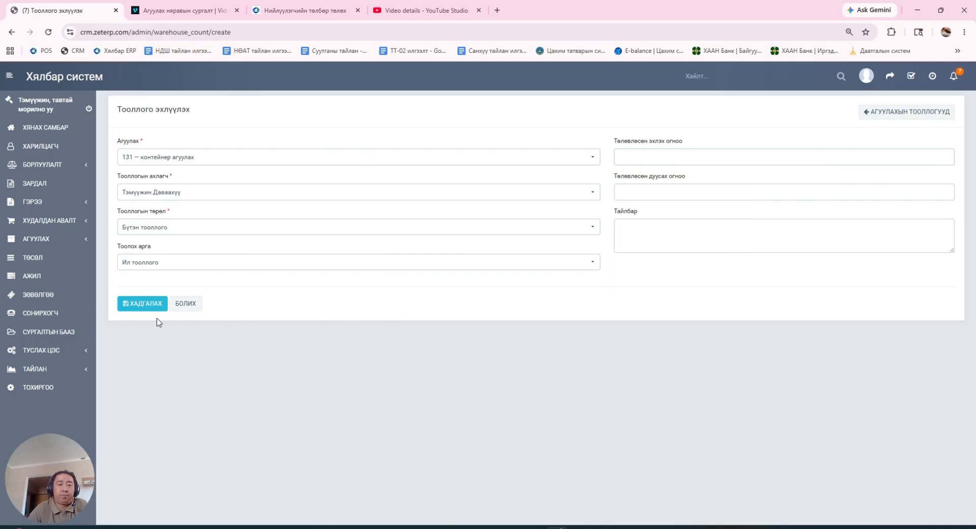
click(127, 308)
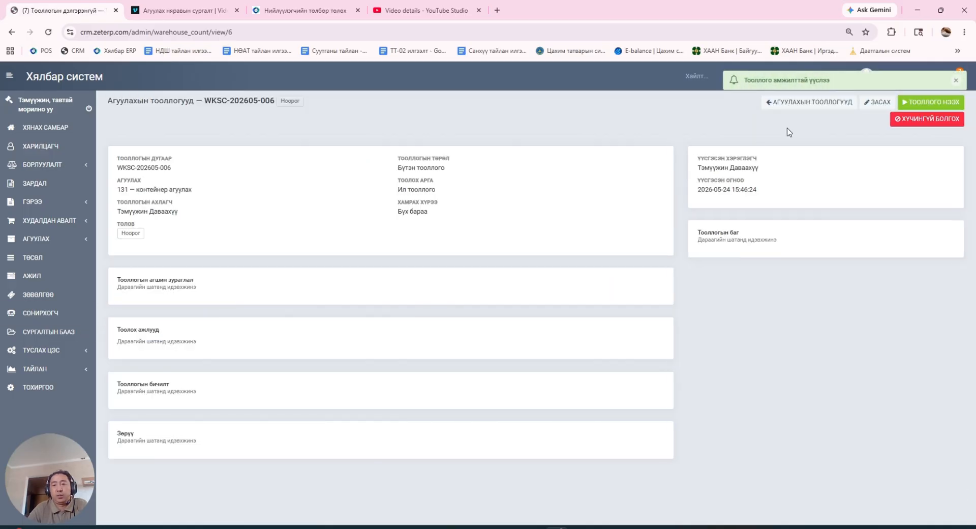
click(928, 102)
click(533, 107)
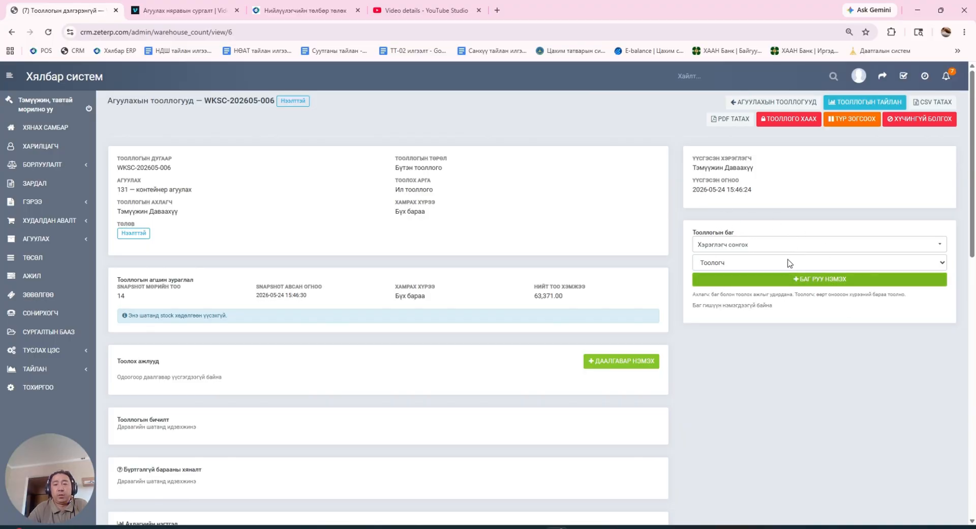
Add the count leader and a second employee to the counting team, both with the role Тоологч
click(809, 246)
click(747, 358)
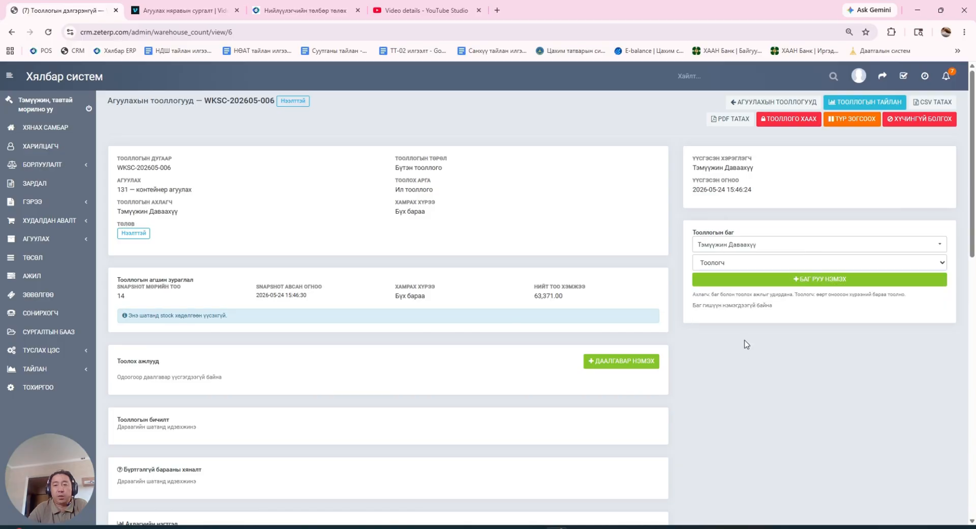
click(754, 281)
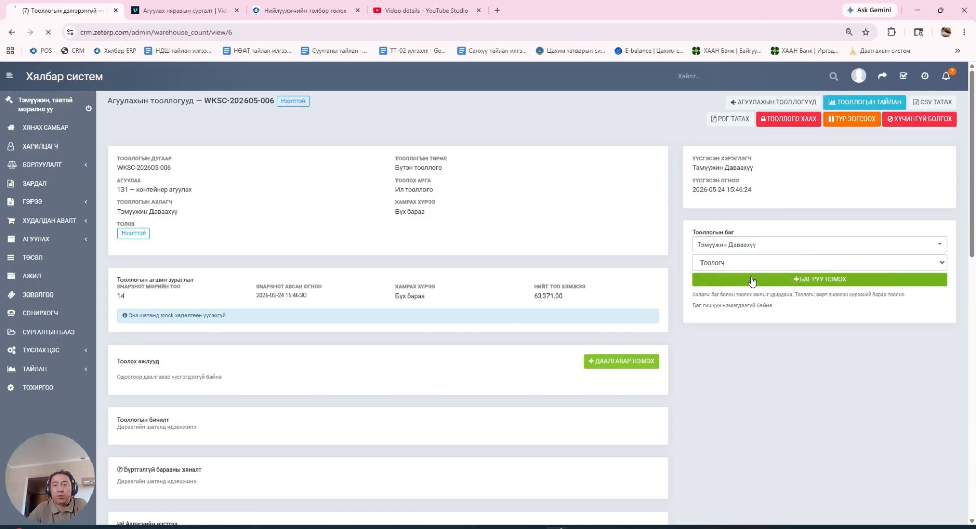
click(744, 246)
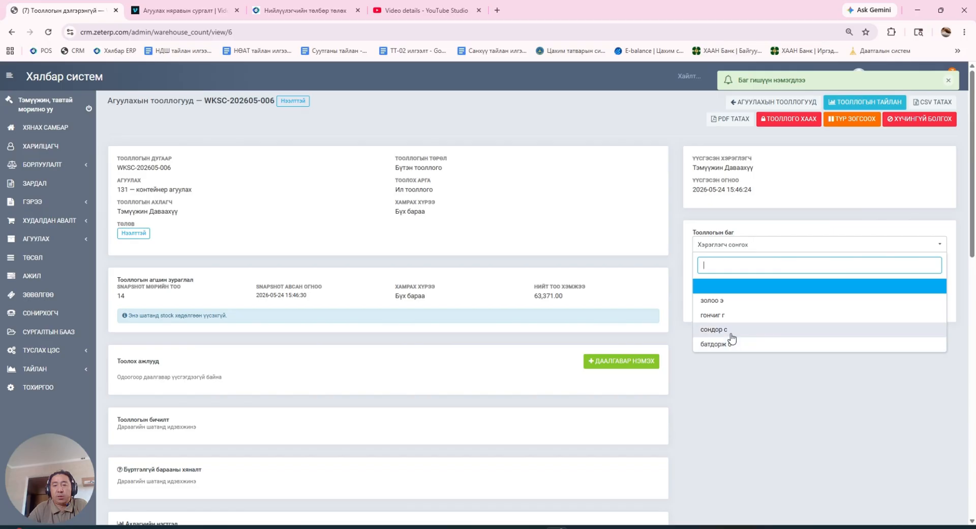
click(729, 331)
click(738, 280)
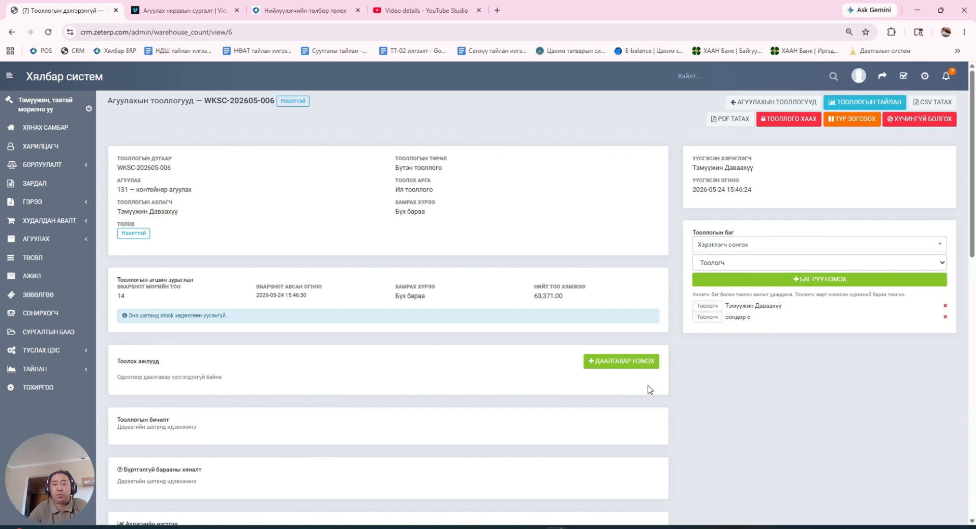
Create a counting task named агуулах, assigned to the count leader, with the scope Бүх бараа
click(629, 363)
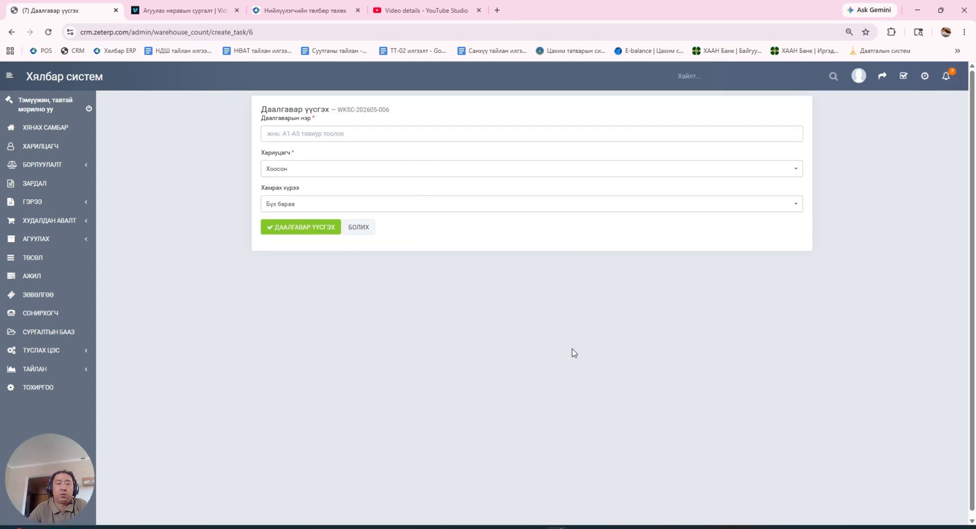
click(349, 132)
click(363, 159)
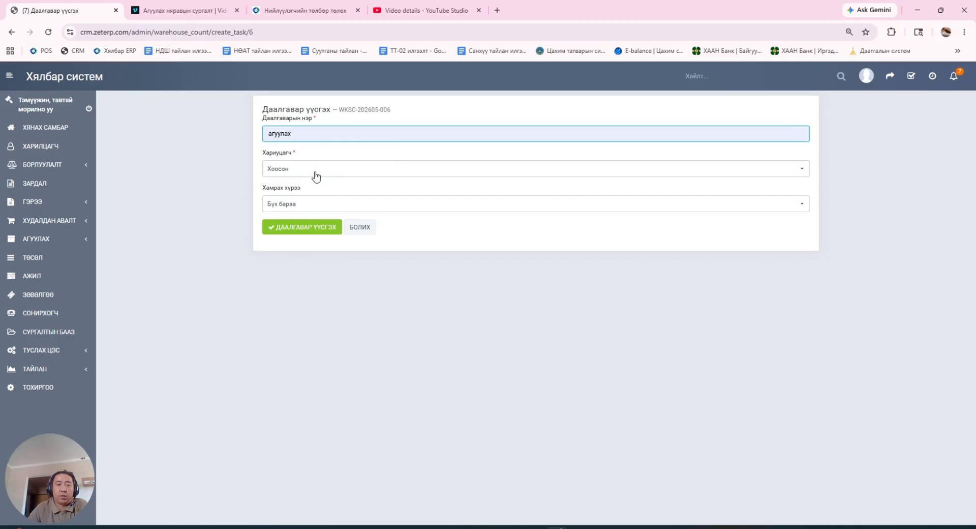
click(316, 170)
click(327, 220)
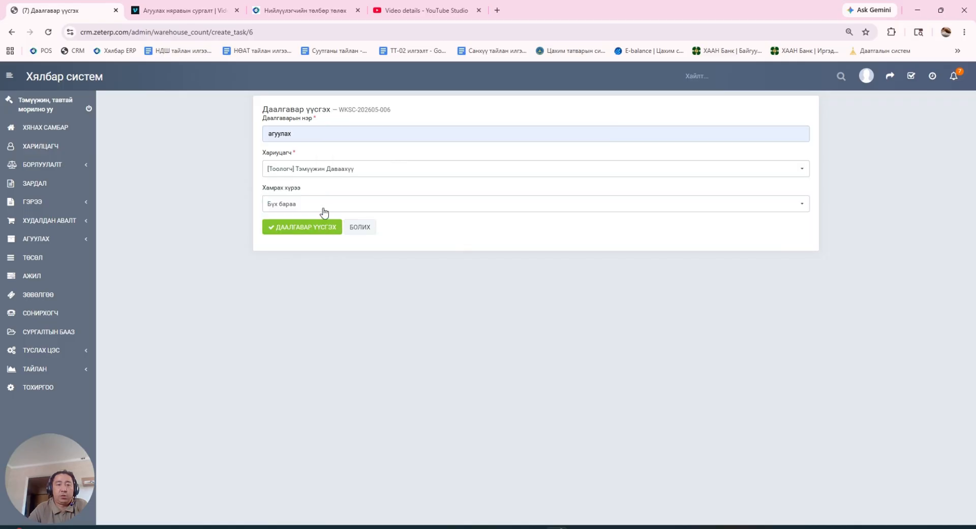
click(324, 206)
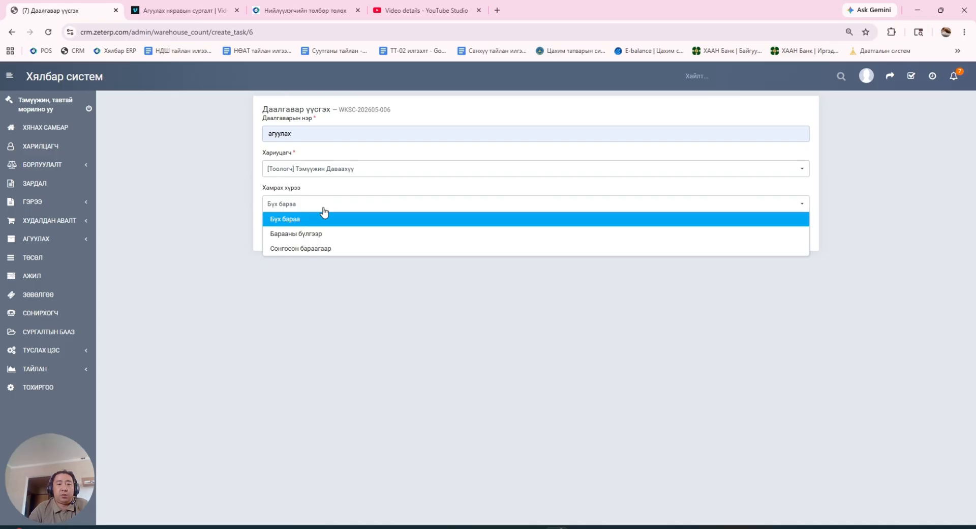
click(311, 219)
click(314, 226)
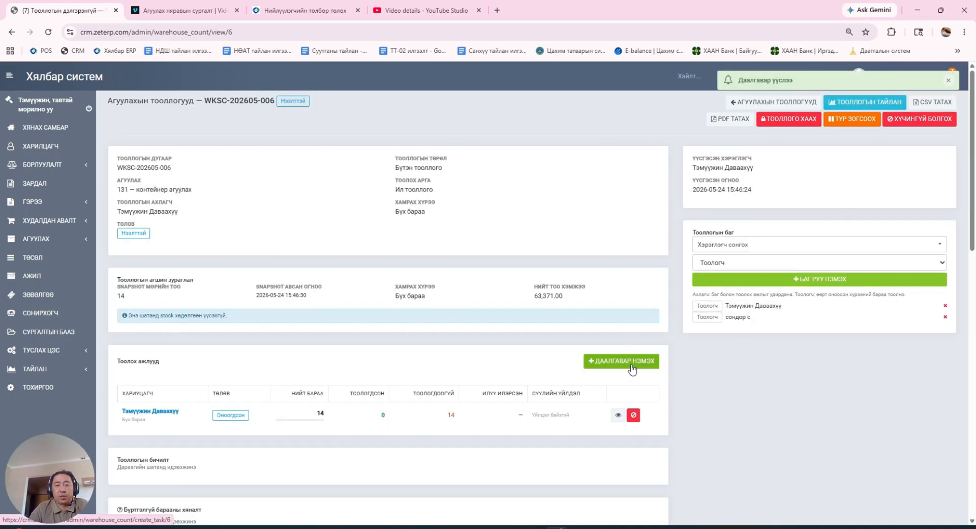
Create another counting task named агуулах, assigned to the second team member, with the scope Бүх бараа
click(632, 364)
click(316, 136)
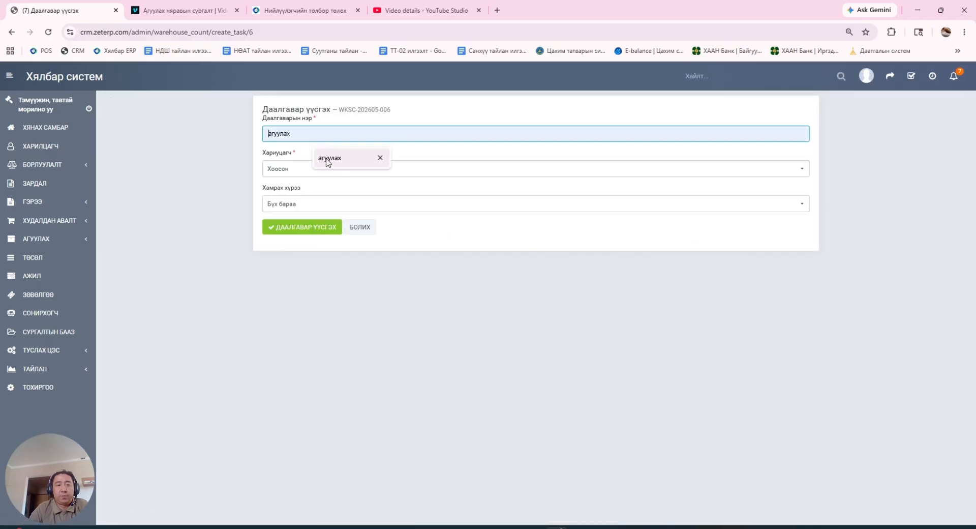
click(314, 160)
click(314, 168)
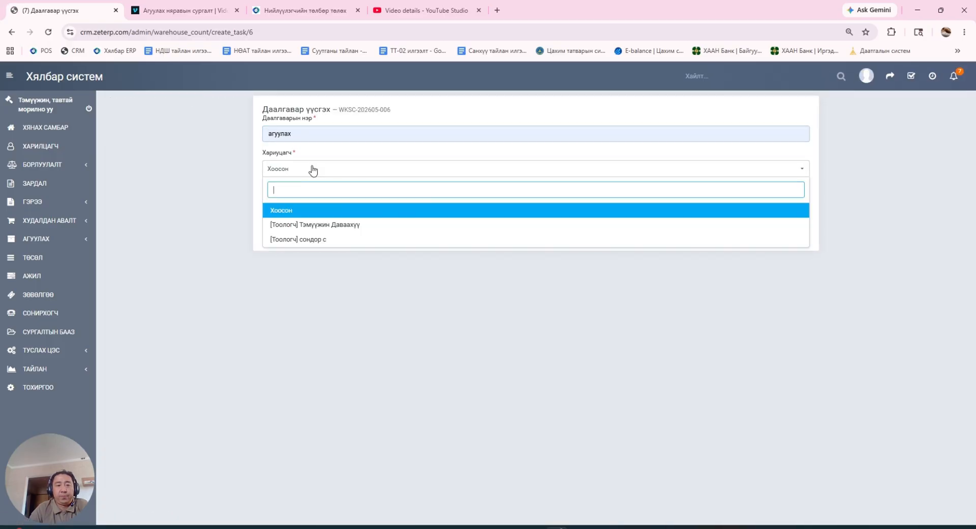
click(313, 238)
click(310, 205)
click(315, 219)
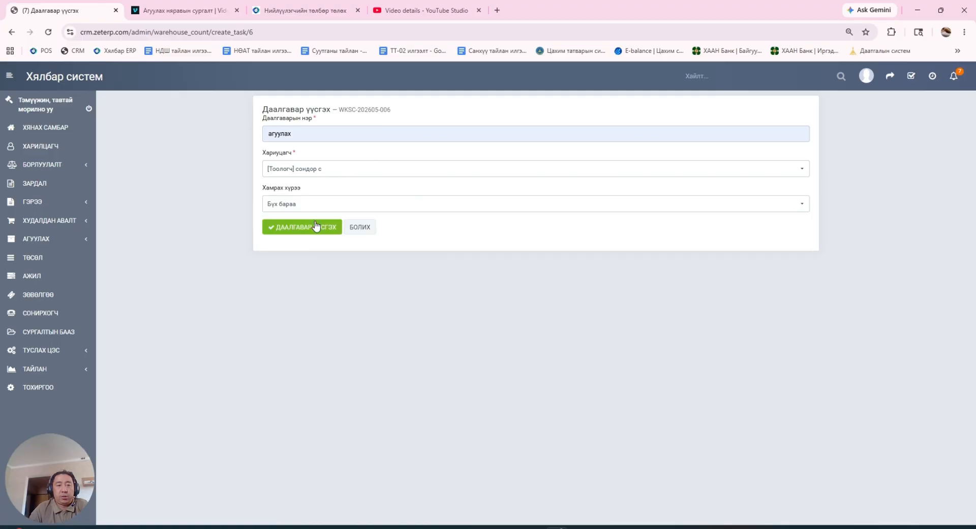
click(320, 226)
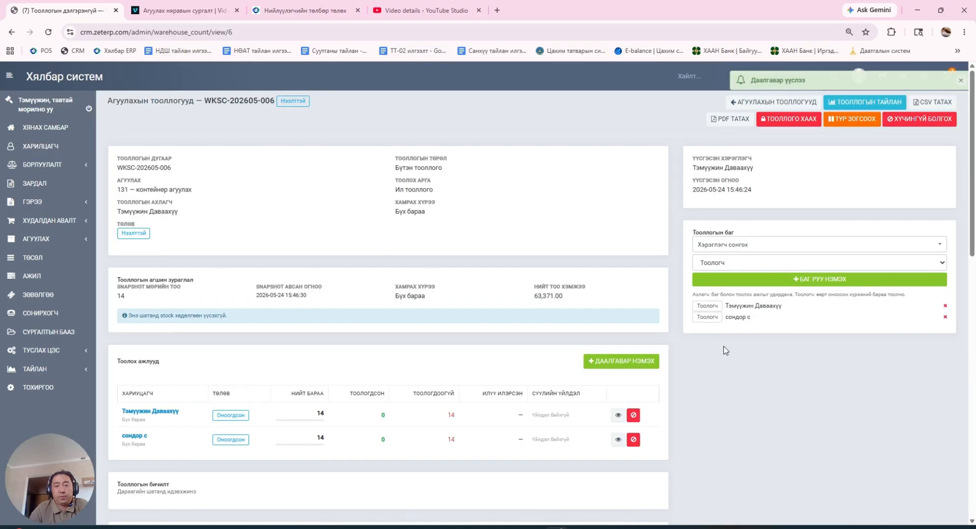
Open the count leader's counting task and switch Шуурхай scan mode on and off again
scroll(508, 374, down, 4)
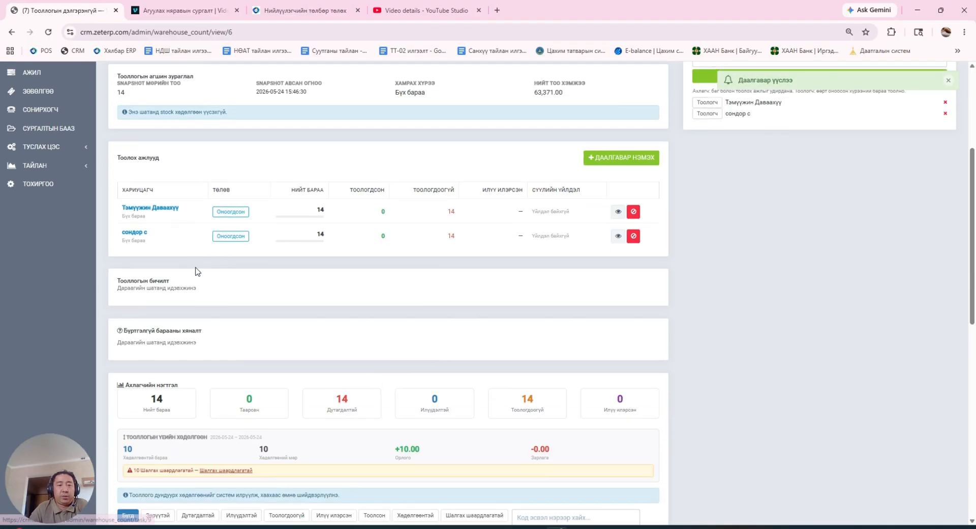
click(159, 209)
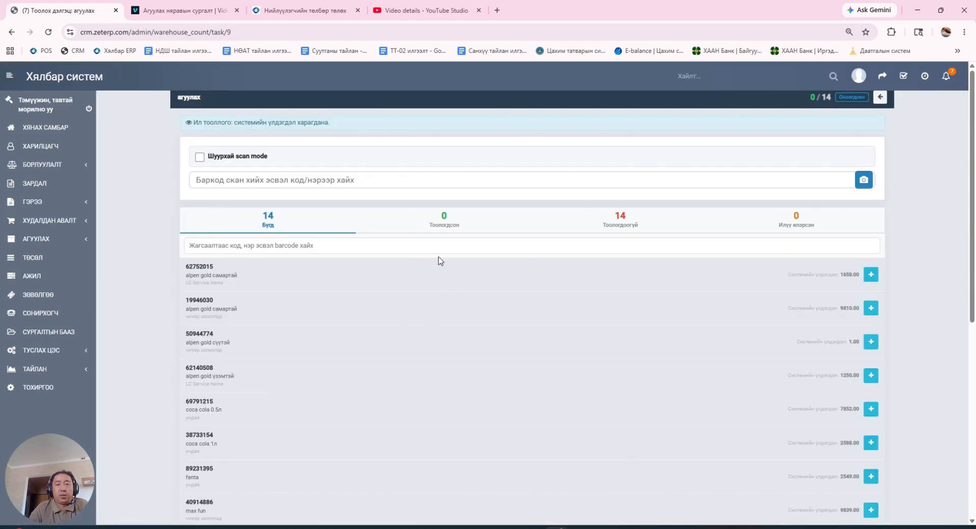
click(200, 158)
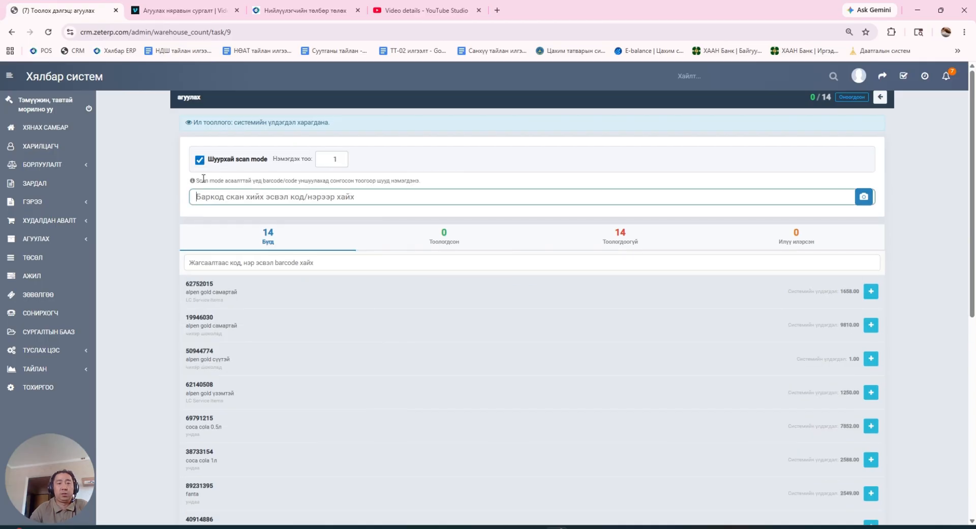
click(200, 159)
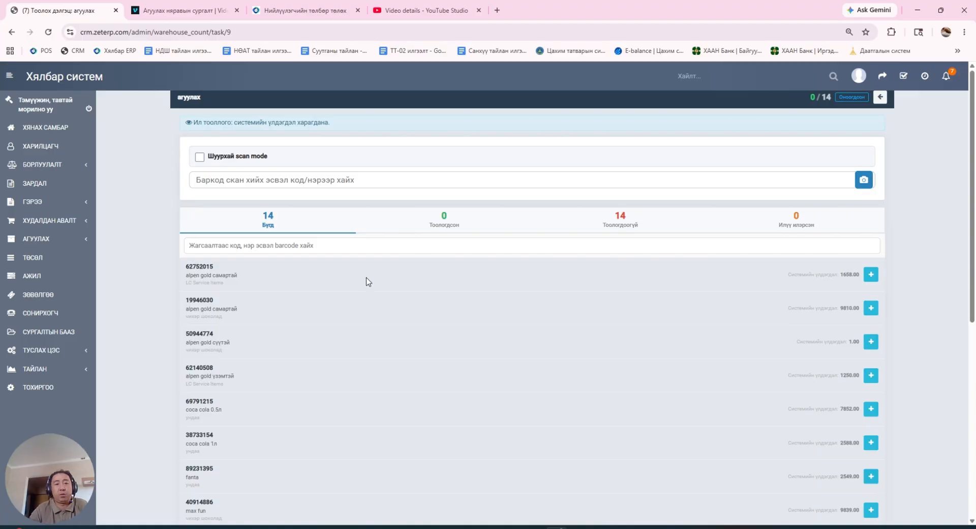
Find item 62752015 alpen gold самартай by searching for 62 and save a counted quantity of 250
click(285, 183)
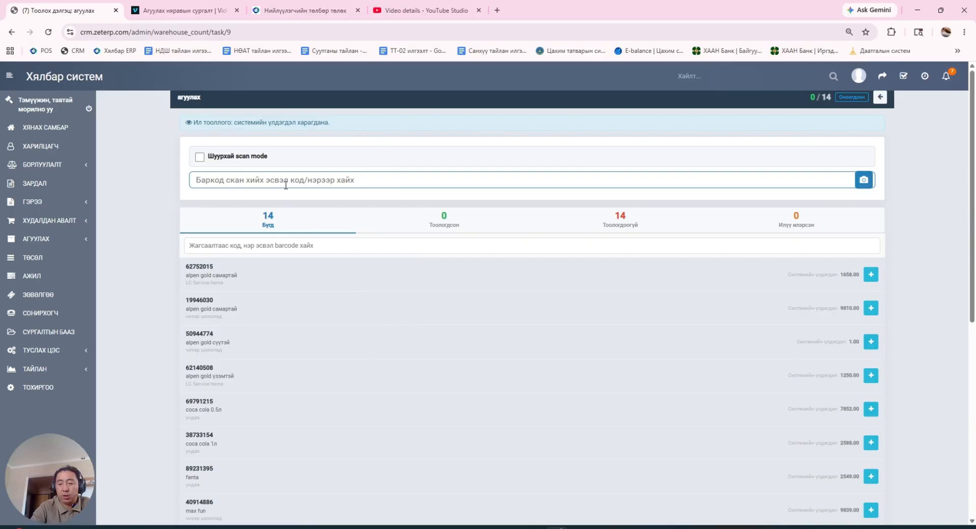
text(62)
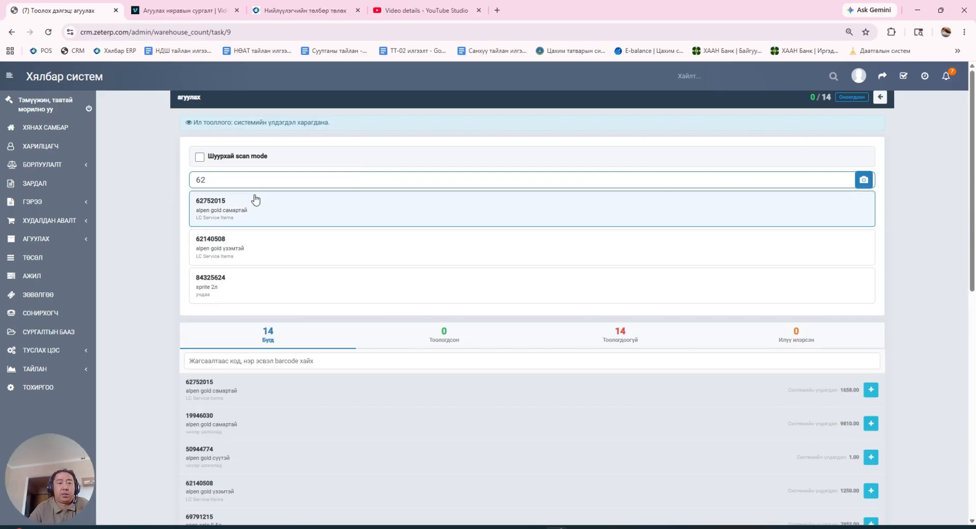
click(255, 200)
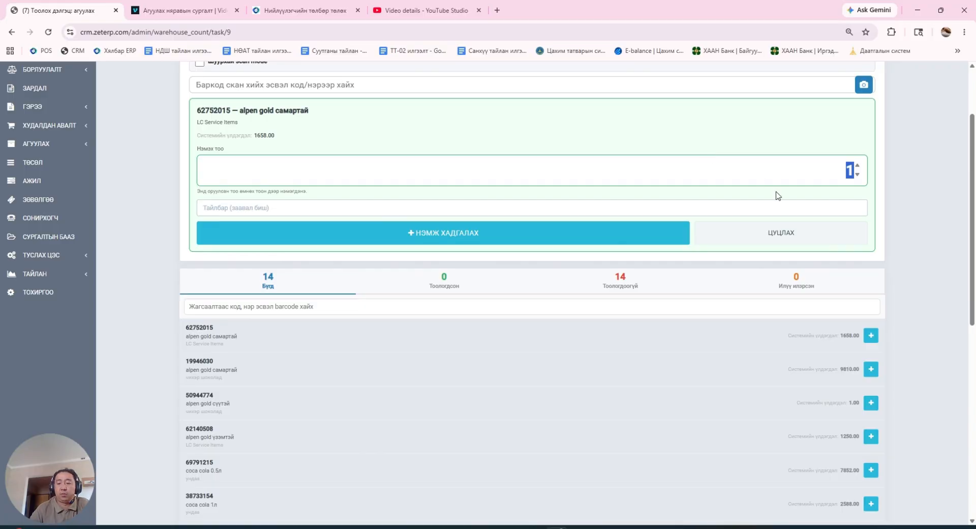
text(25)
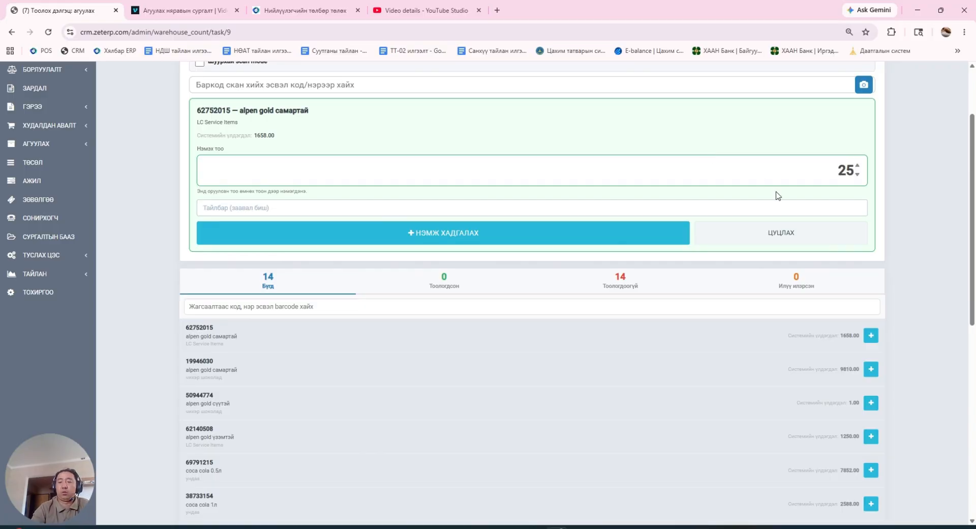
text(0)
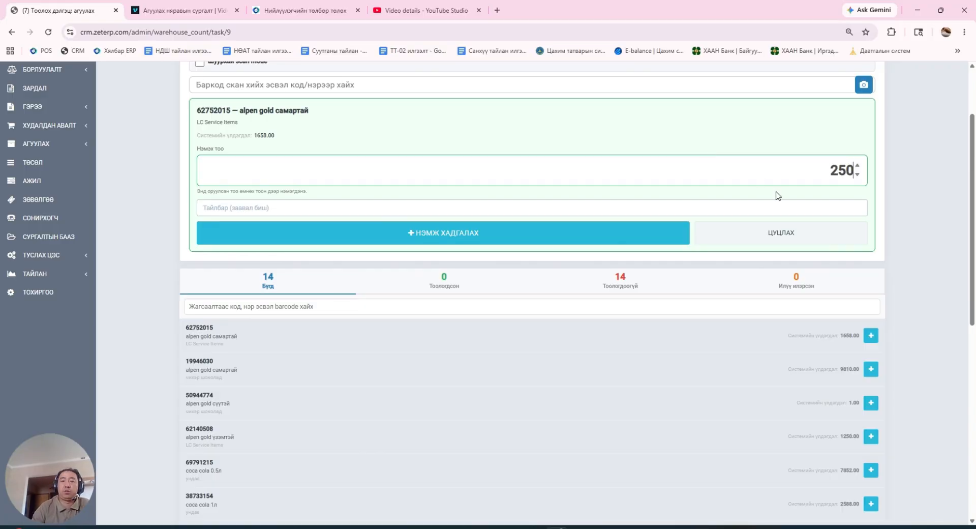
click(619, 243)
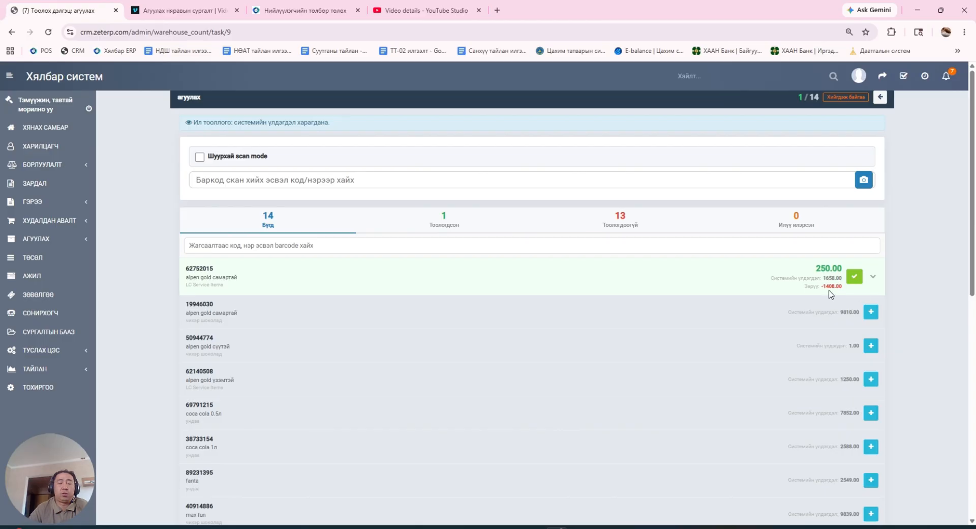
Correct the counted quantity of recently counted item 62752015 alpen gold самартай to 240 and save it
scroll(766, 303, down, 9)
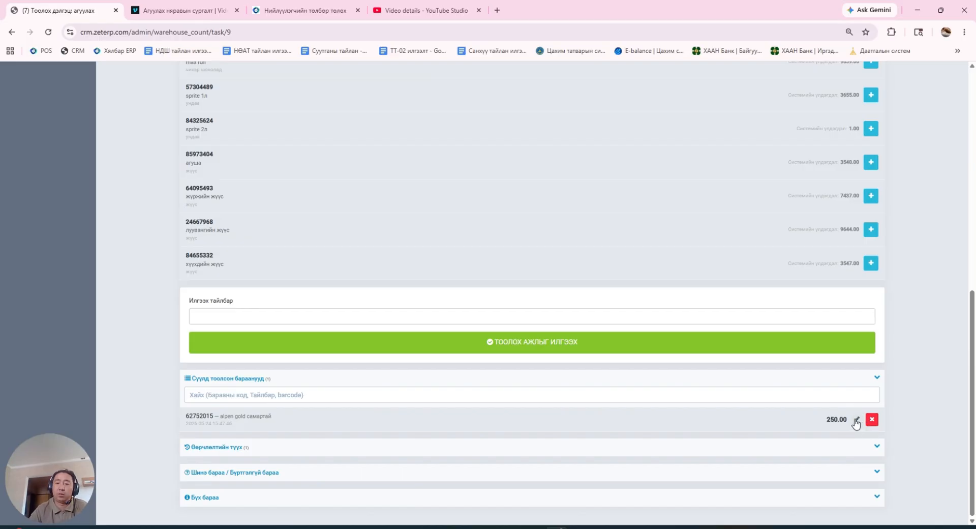
click(856, 422)
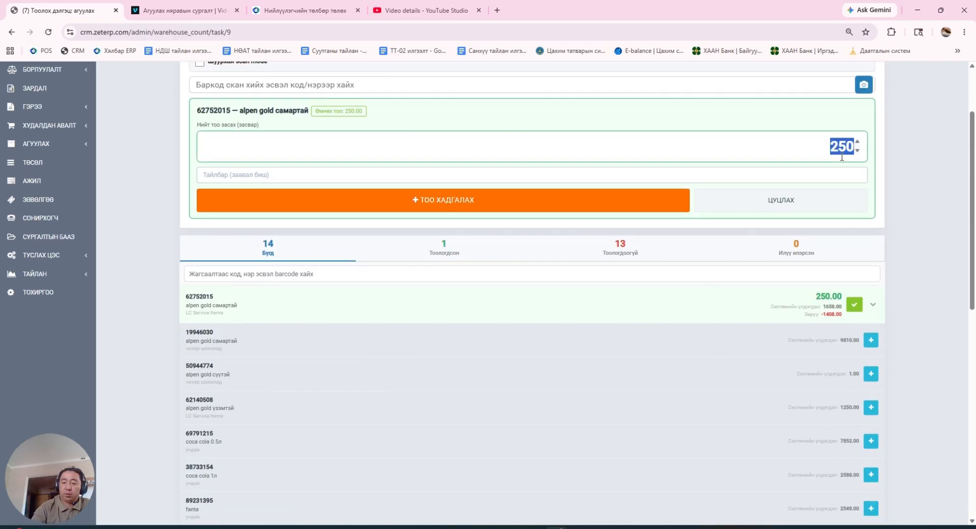
text(240)
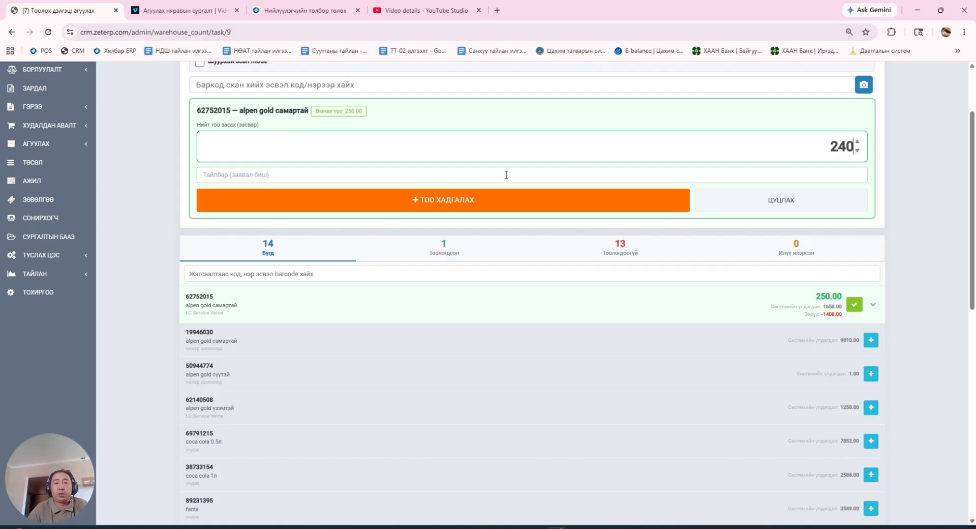
click(462, 200)
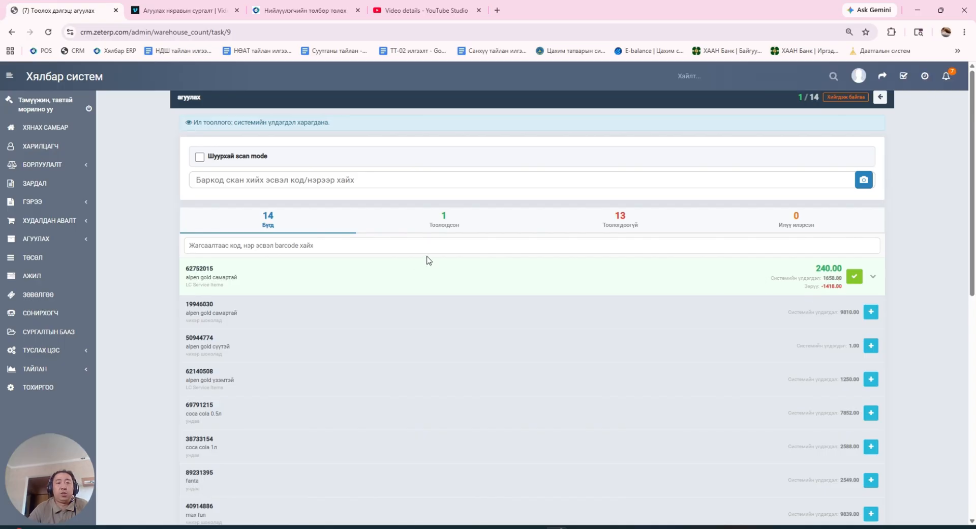
Search the counting task for оро, start a new product entry from it and name the product орос чихэр
click(326, 181)
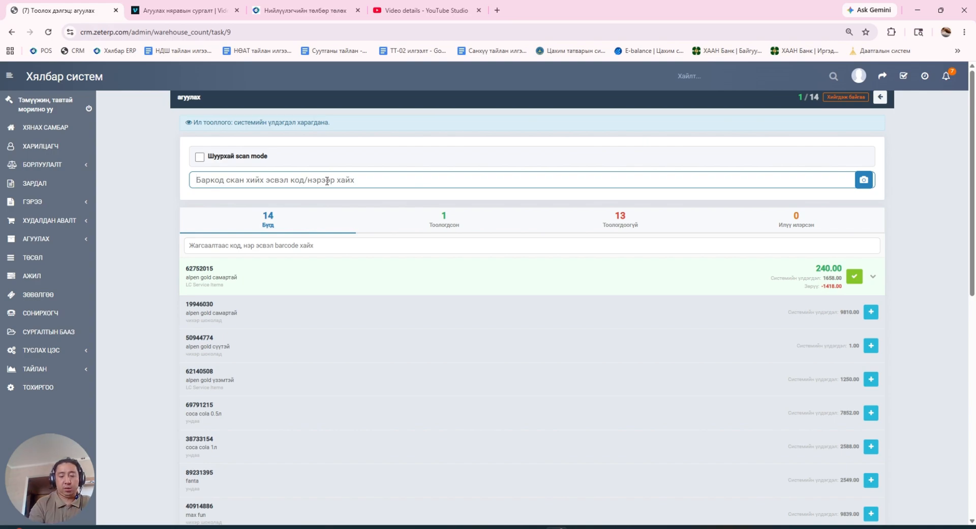
text(ор)
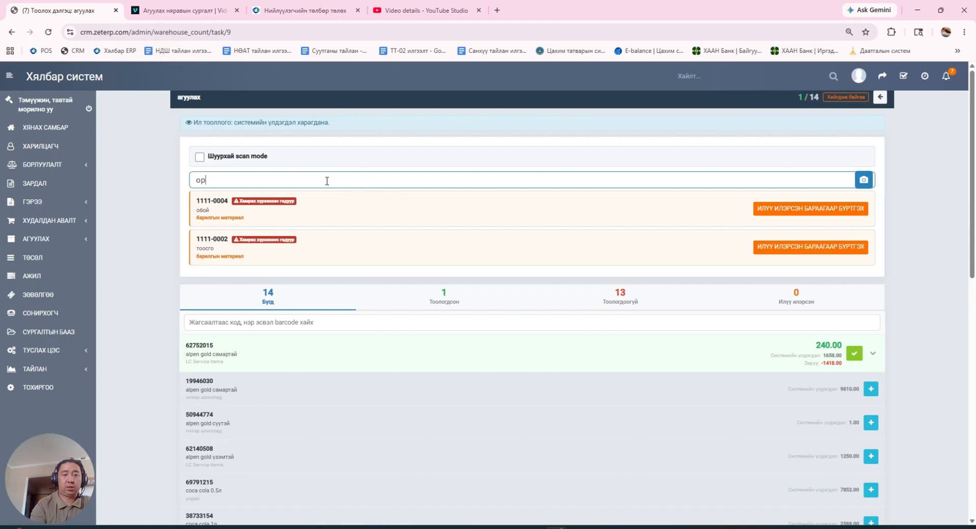
text(о)
text(о)
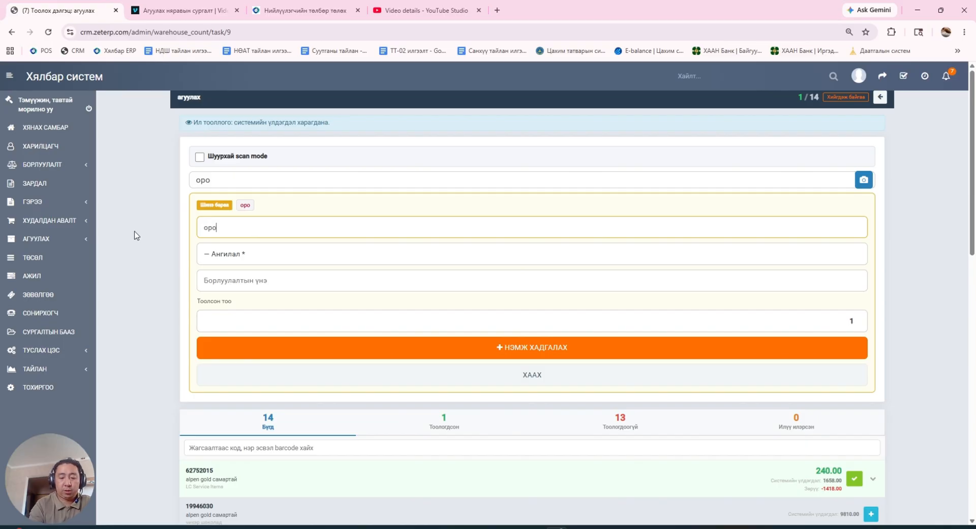
text(рос чи)
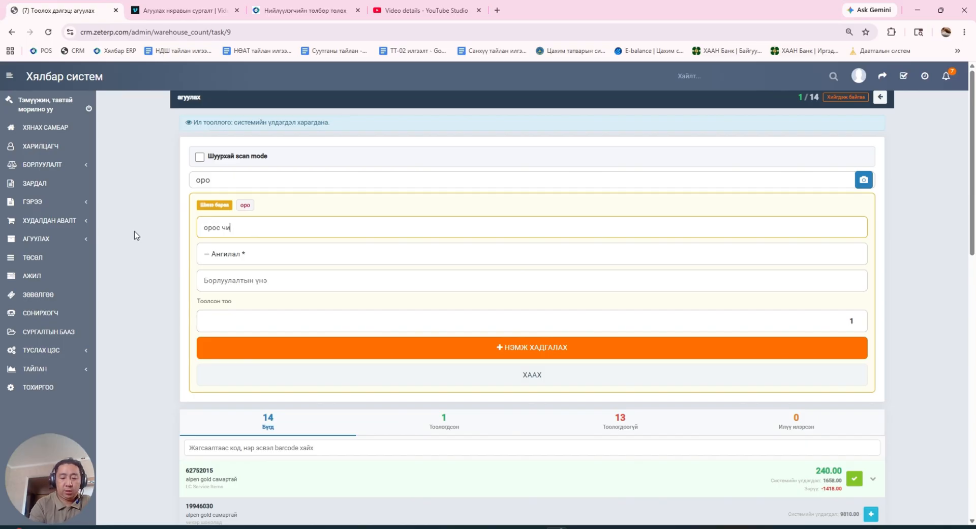
text(хэр)
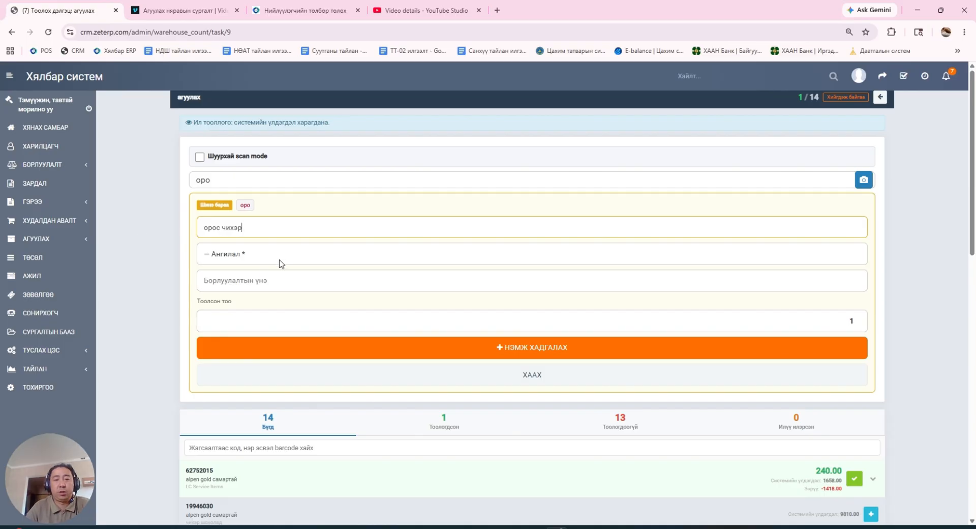
Give the new product the category чихэр шоколад, a sales price of 6000 and a counted quantity of 100, and save it
click(280, 263)
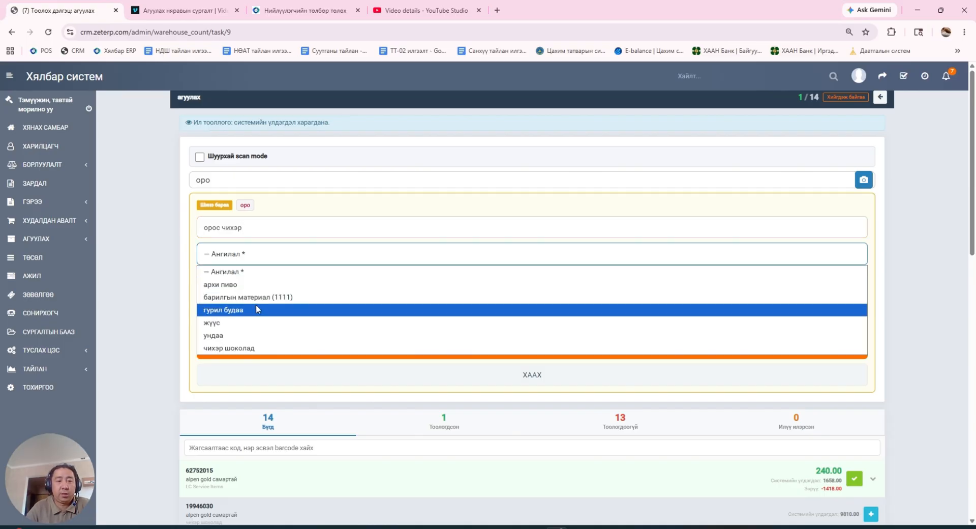
click(257, 348)
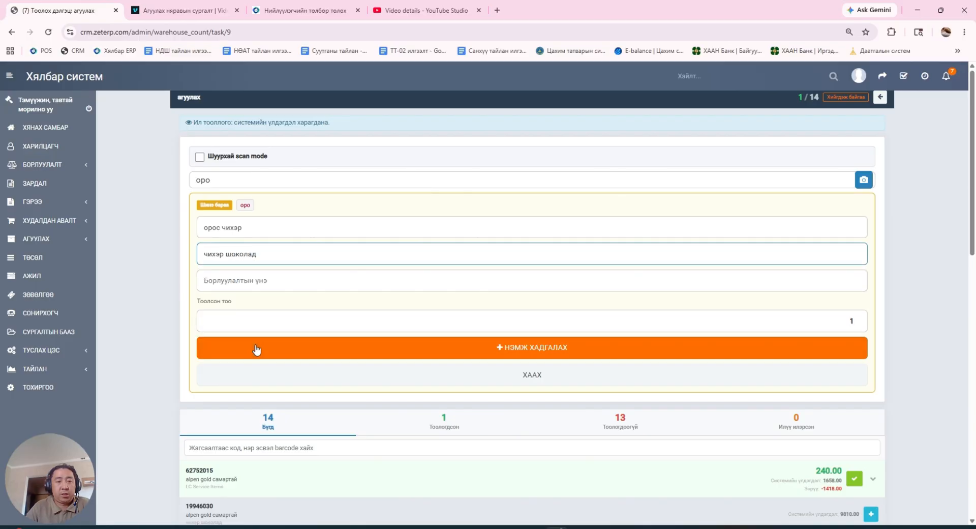
click(273, 283)
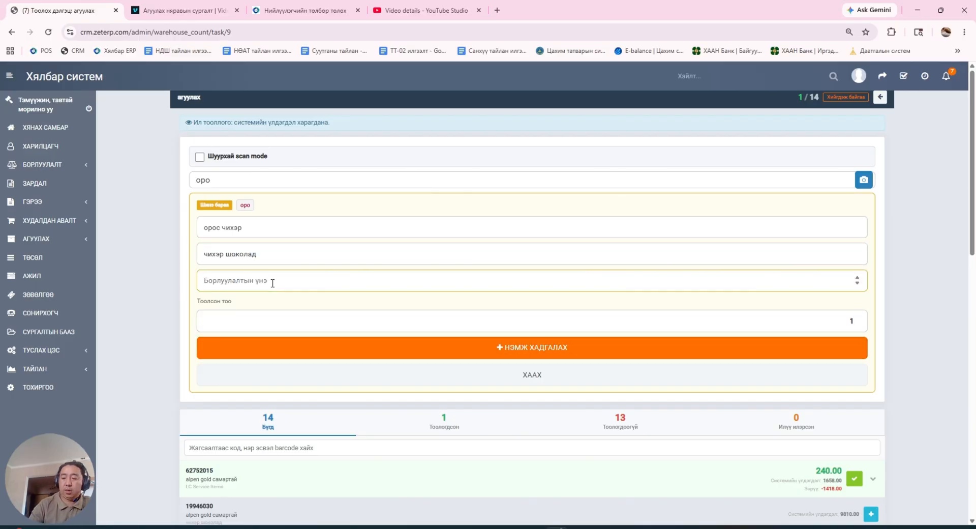
text(6000)
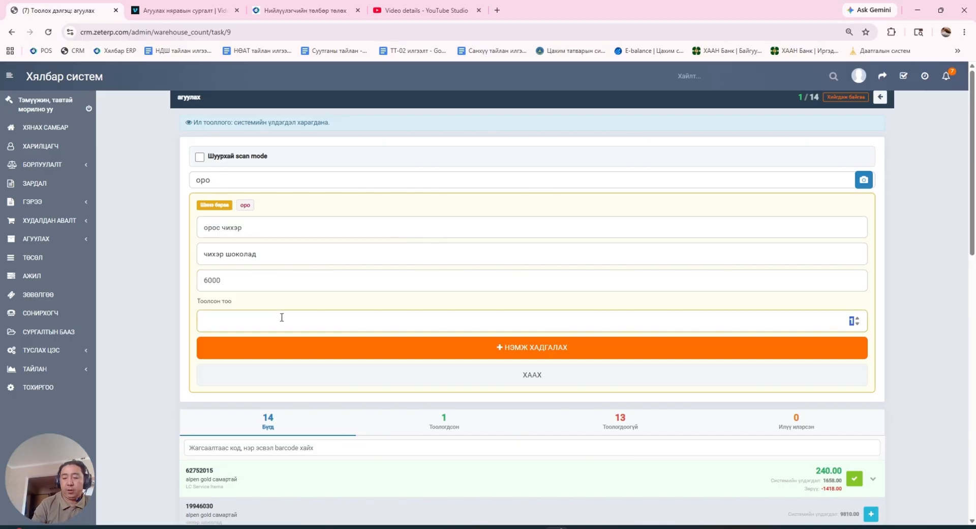
text(100)
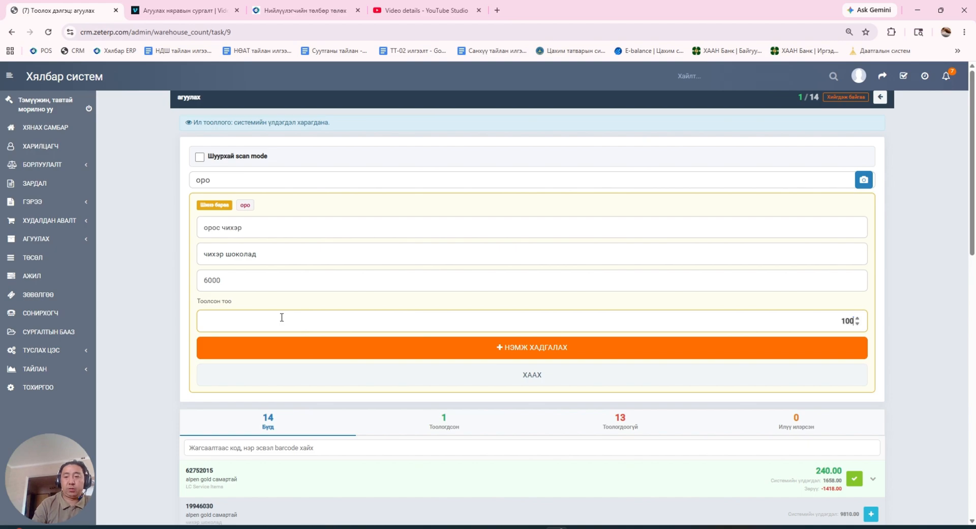
click(483, 351)
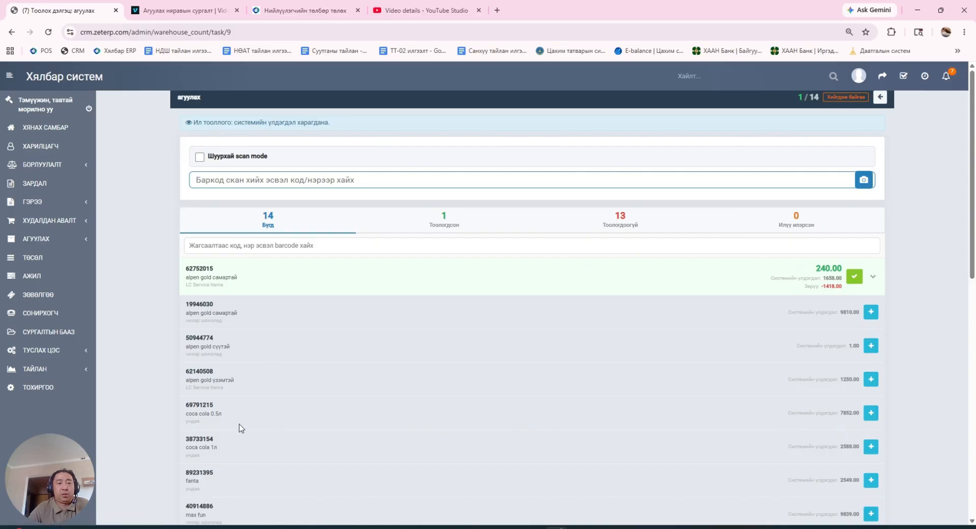
Go to the list of warehouse stock counts and open the details of the 131 — контейнер агуулах count
click(68, 239)
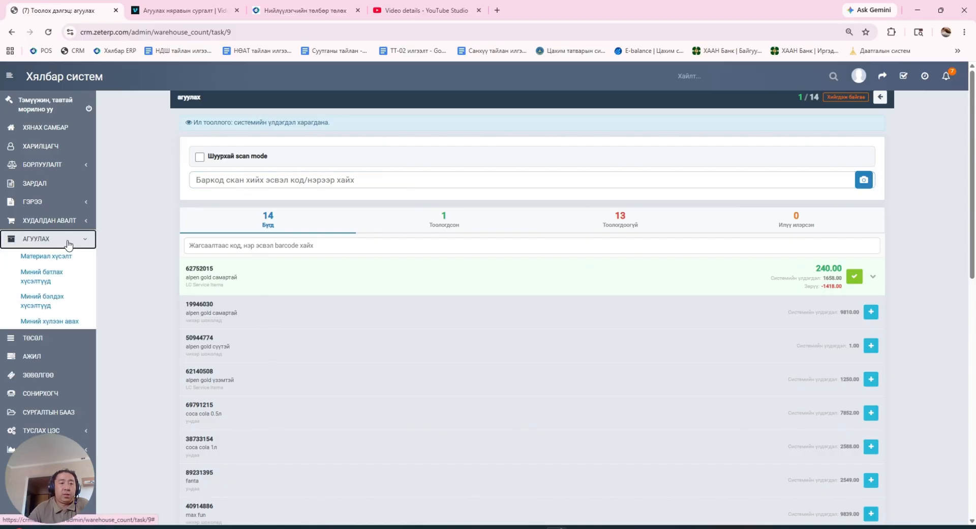
scroll(71, 273, down, 3)
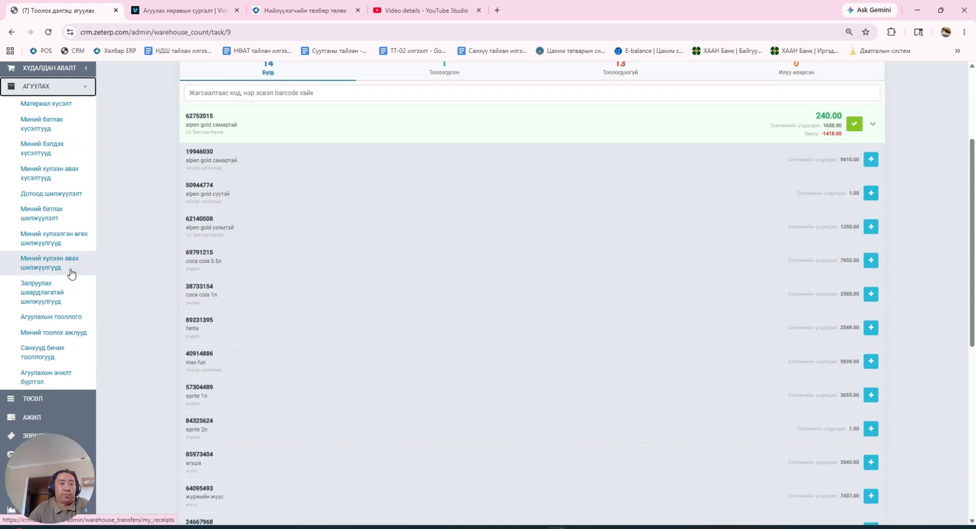
click(62, 320)
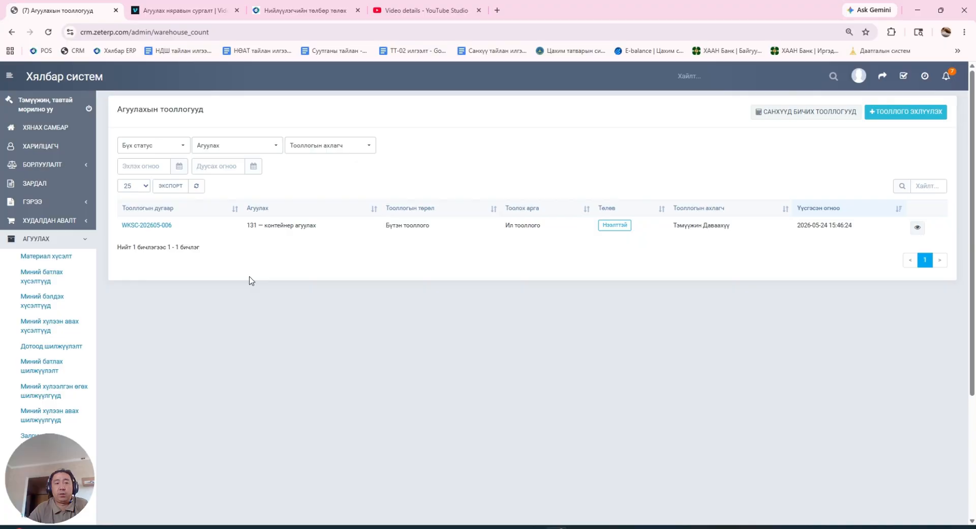
click(153, 226)
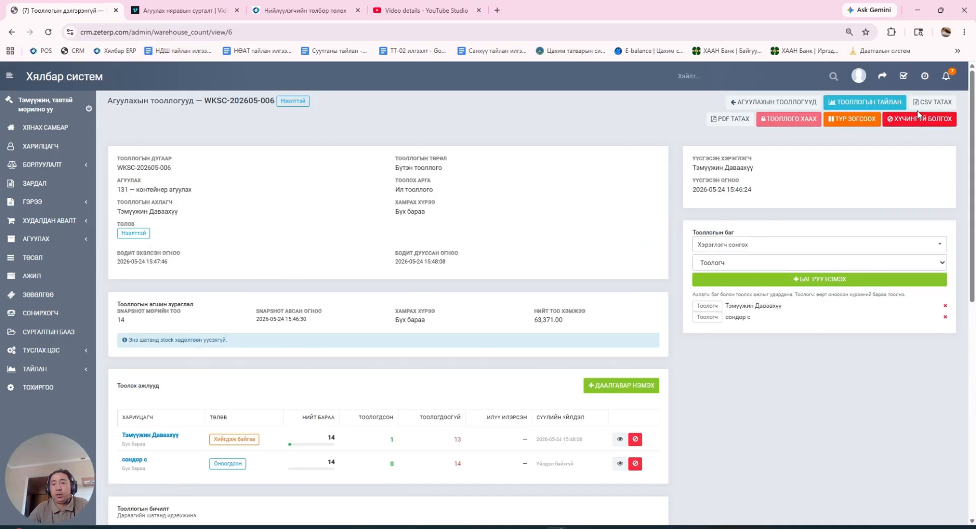